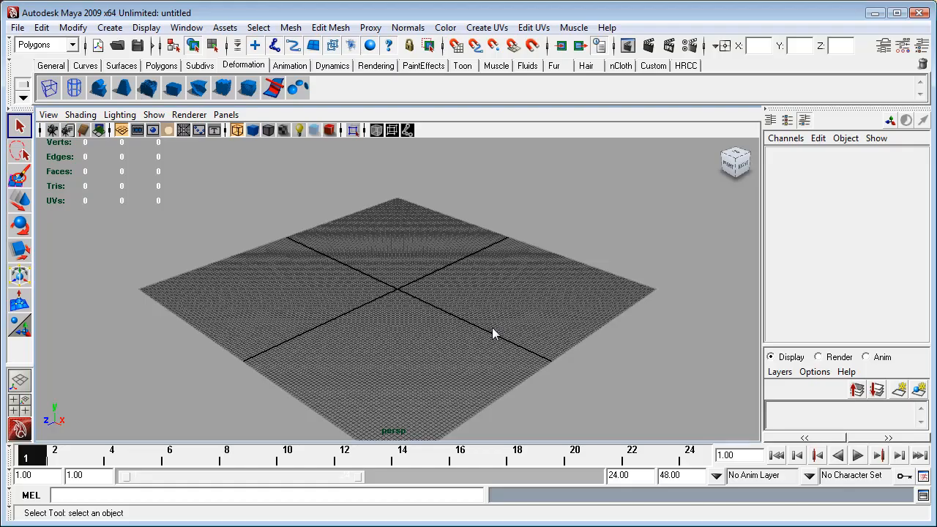
- Examine the grid's length and width, line spacing and subdivision settings against the perspective grid, and close the options without changes
scroll(425, 322, up, 10)
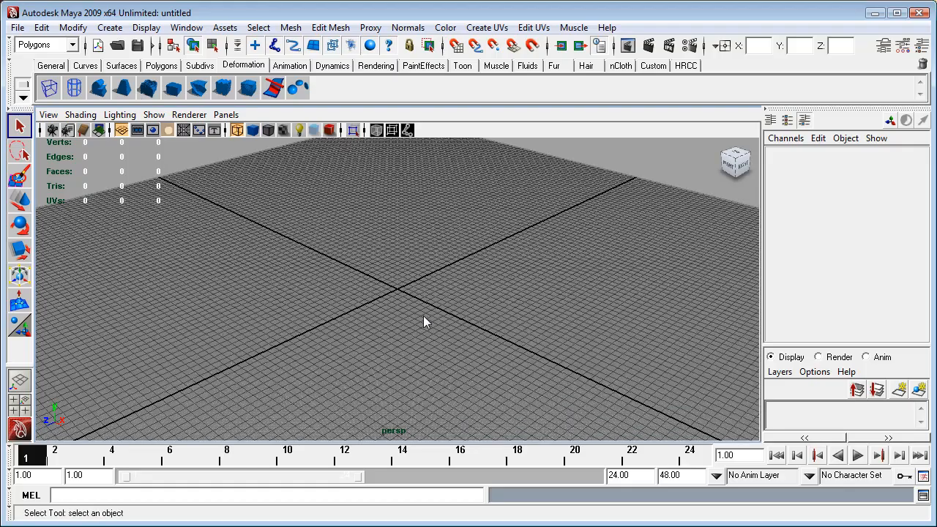
scroll(424, 318, up, 4)
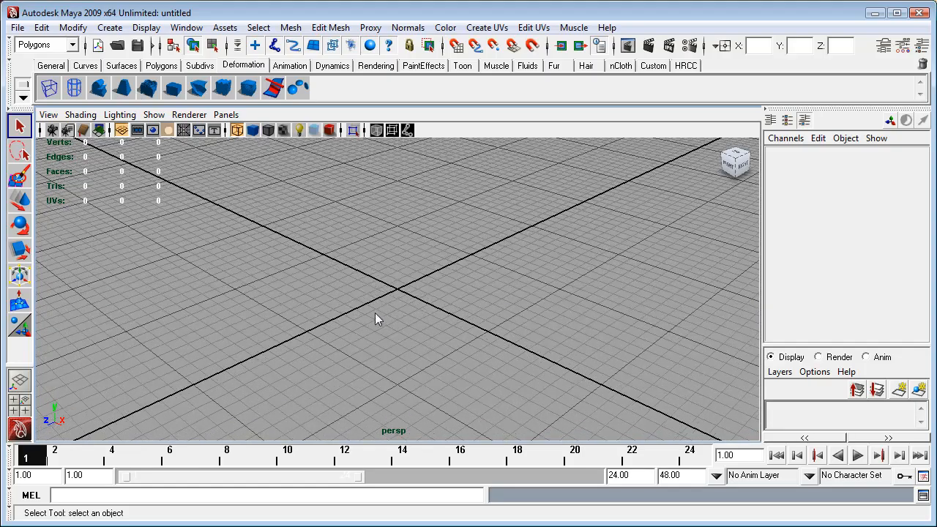
mouse_move(389, 309)
alt+mouse_down()
mouse_move(420, 336)
mouse_move(453, 347)
mouse_move(400, 327)
mouse_move(406, 315)
mouse_move(398, 316)
alt+mouse_up()
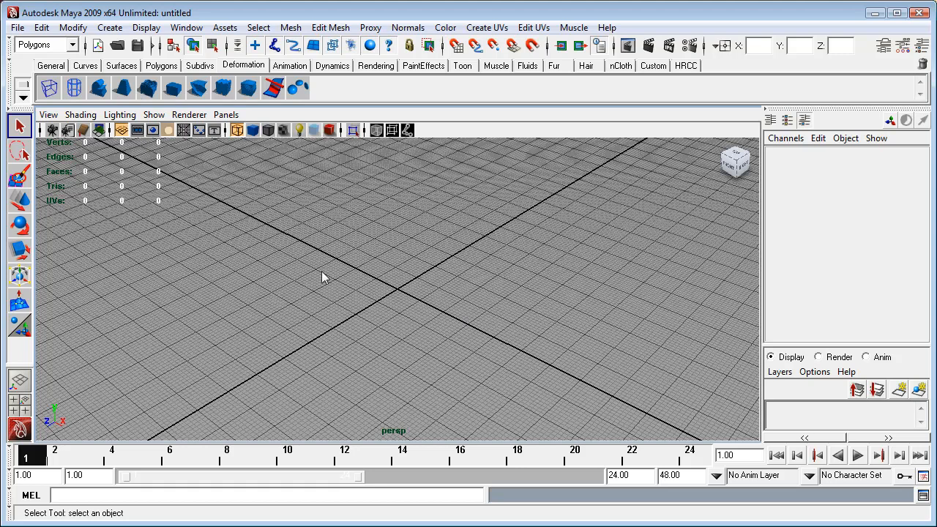
click(146, 28)
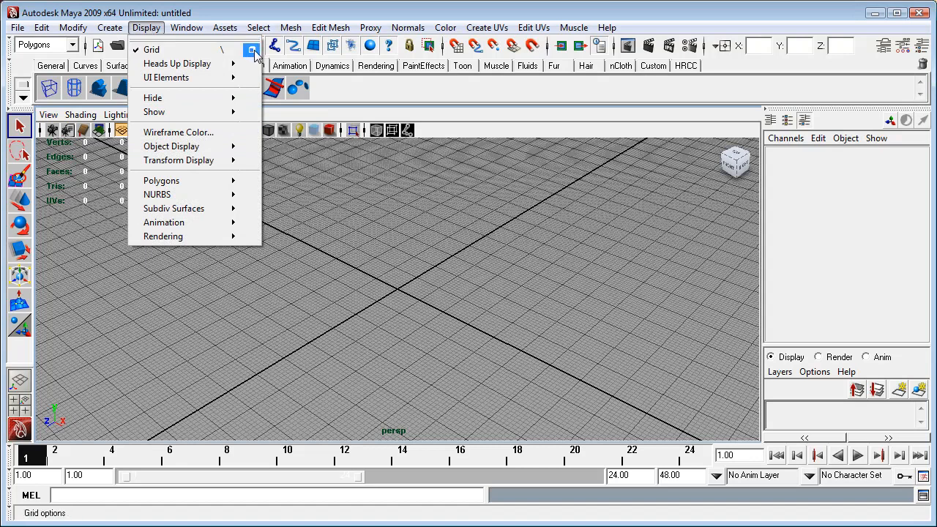
click(252, 51)
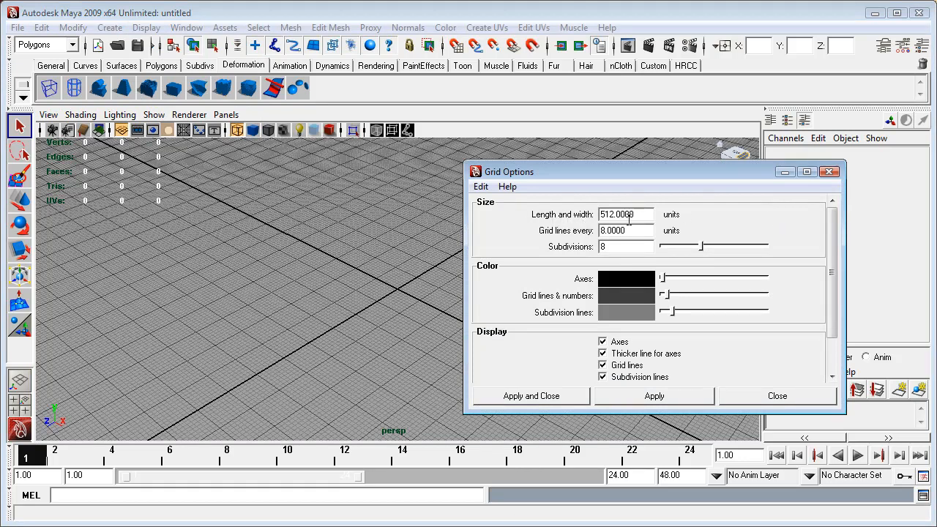
click(345, 271)
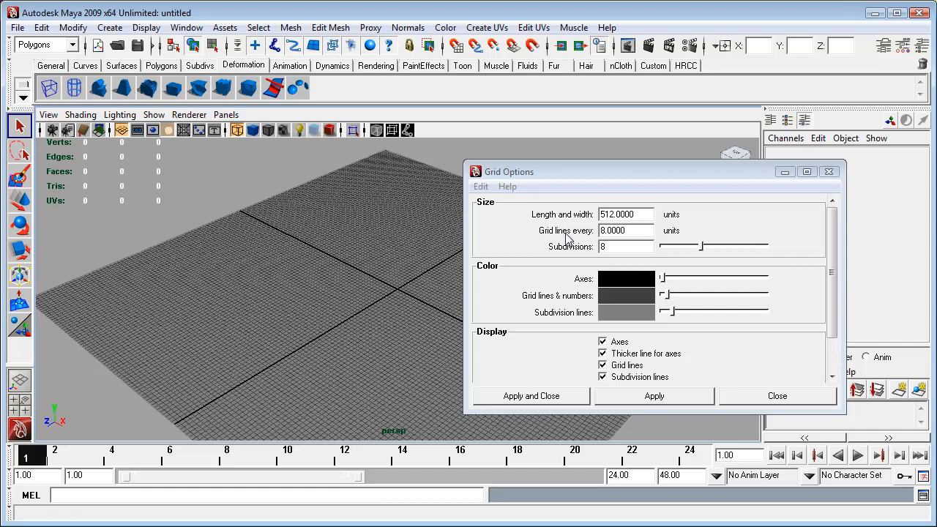
scroll(394, 309, up, 5)
scroll(394, 312, up, 3)
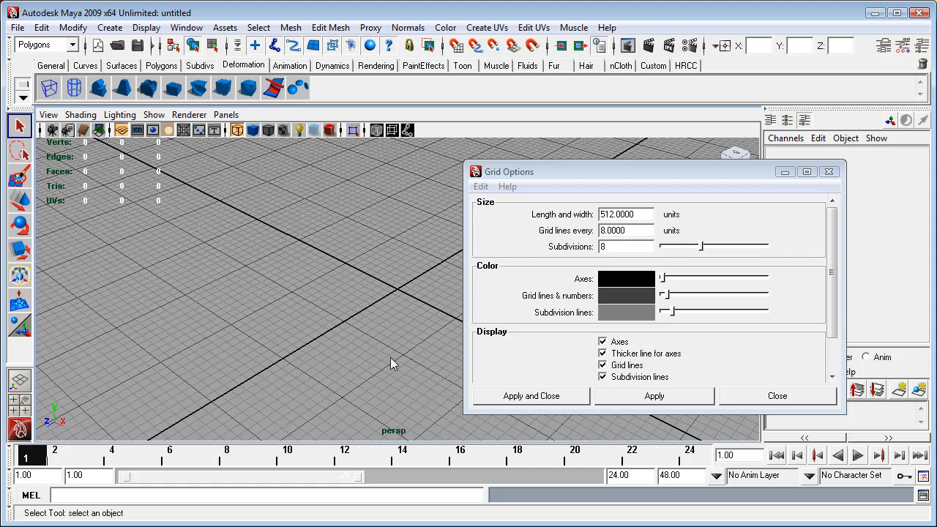
click(778, 395)
- Check the linear working units and the default camera clipping settings in the preferences, and cancel without changes
click(146, 28)
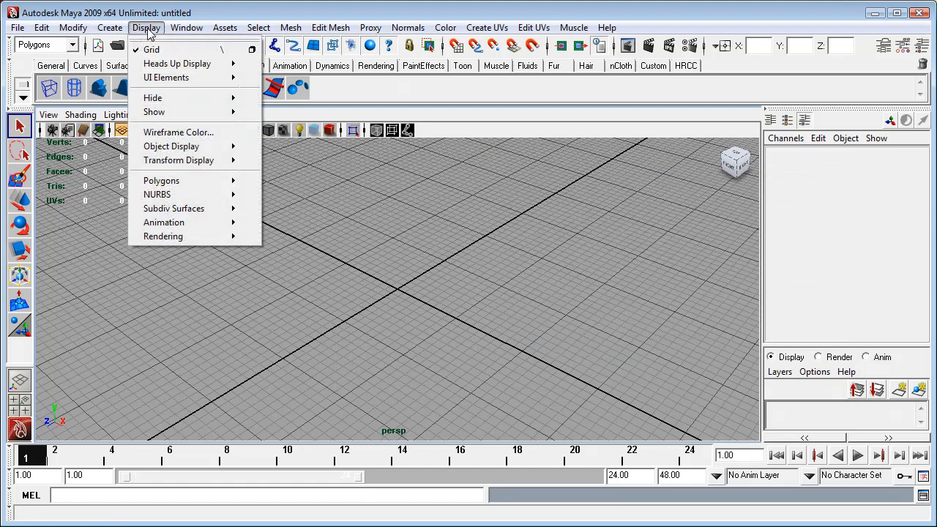
mouse_move(186, 27)
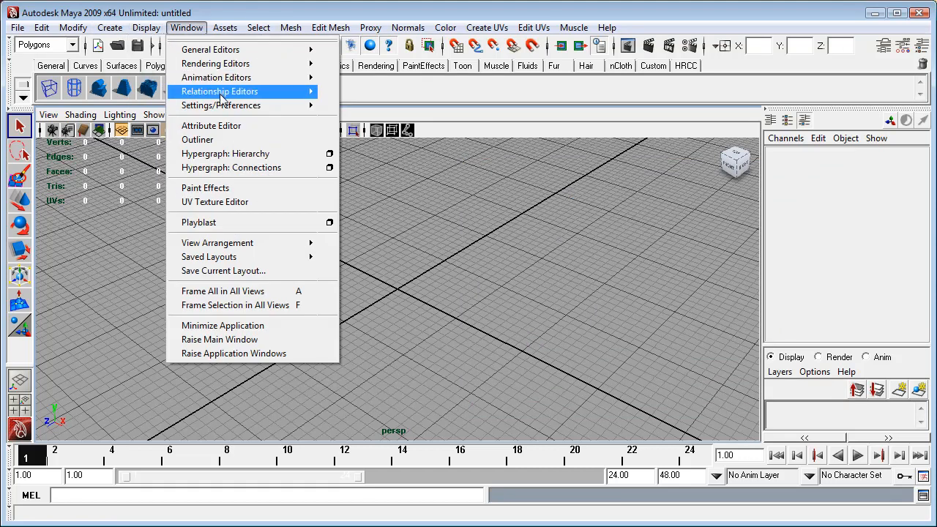
mouse_move(220, 106)
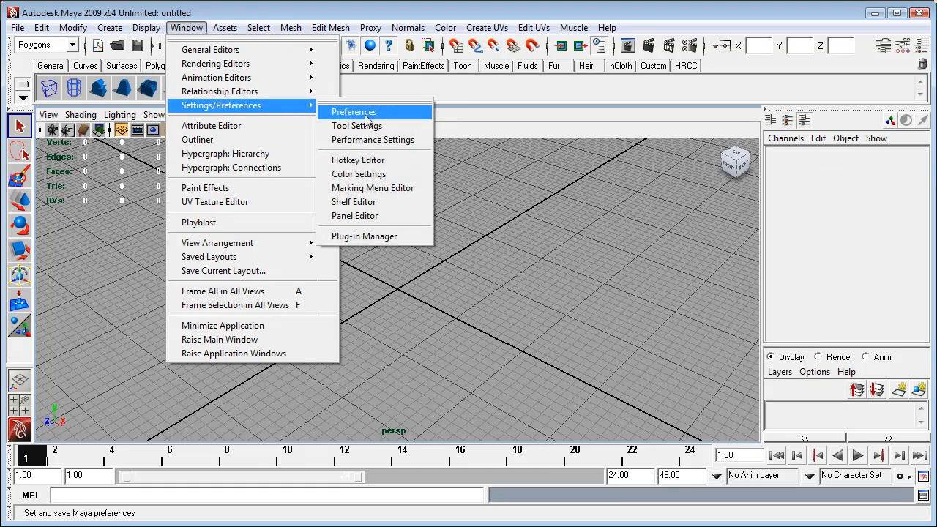
click(366, 115)
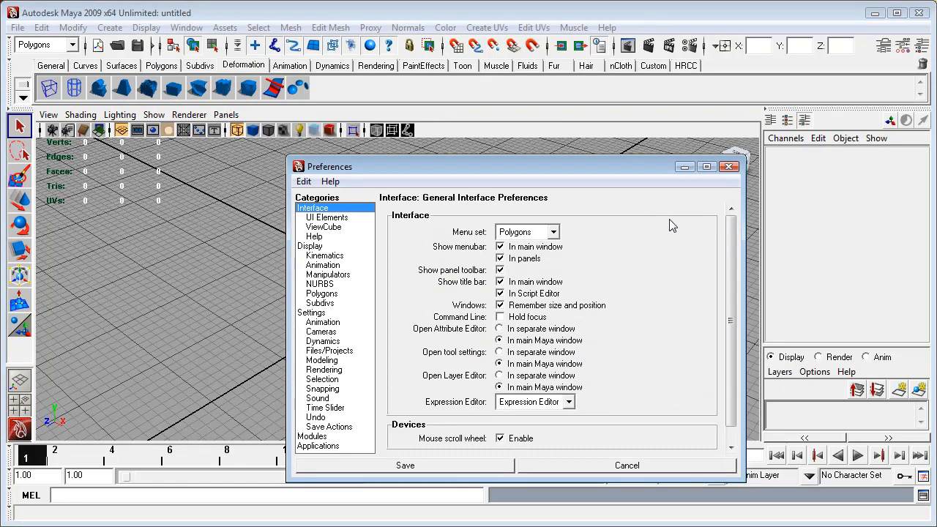
click(315, 313)
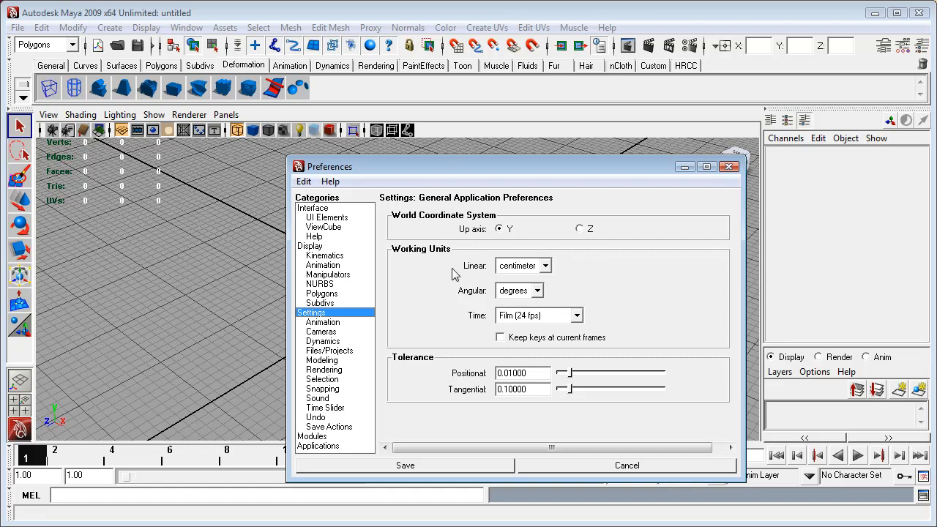
click(545, 267)
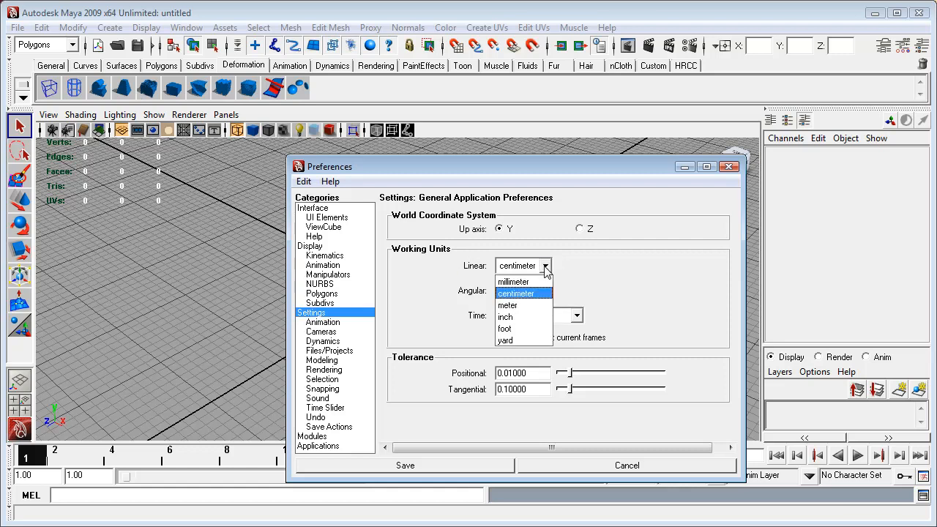
click(606, 294)
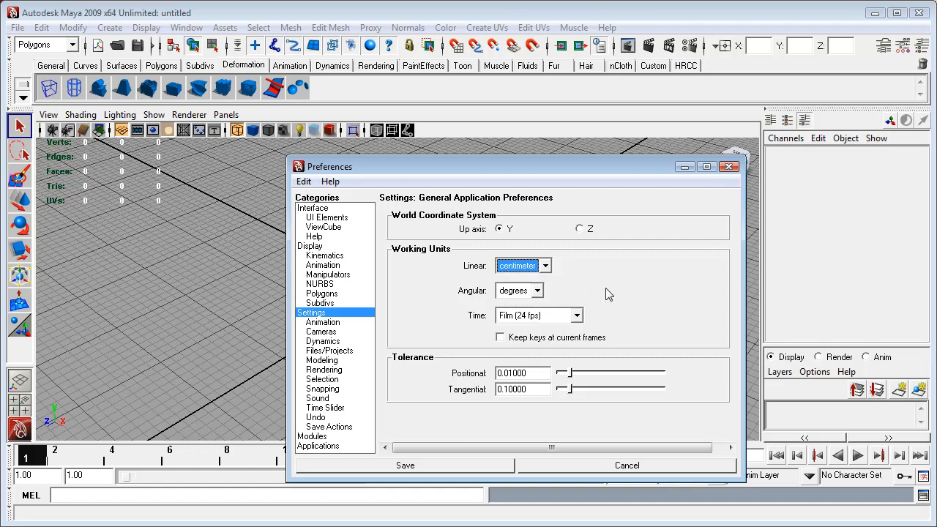
click(322, 332)
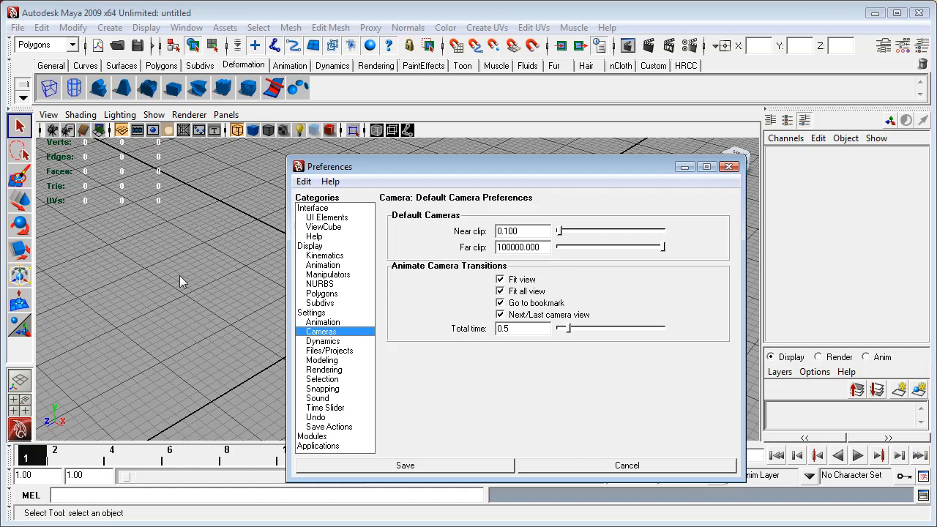
click(559, 468)
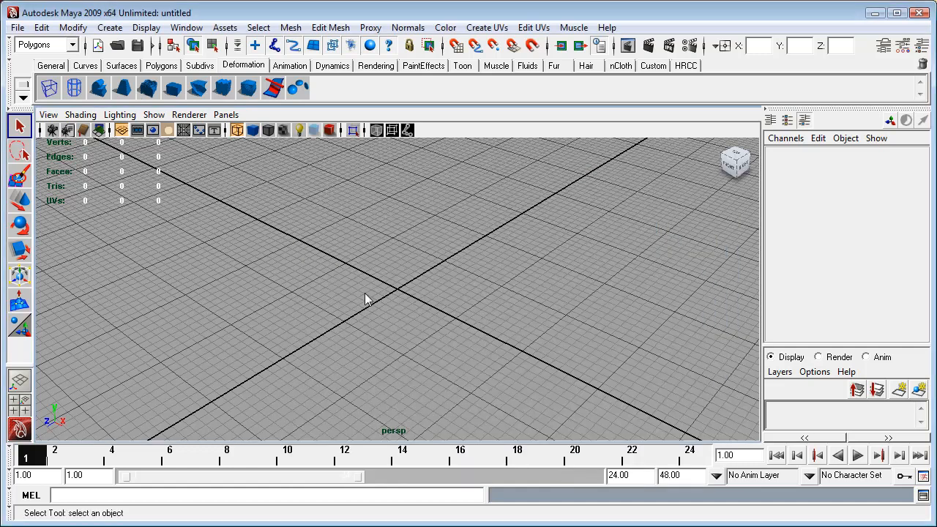
- Inspect the perspective grid from far away and close up to check the camera's clipping range
alt+drag(384, 298, 382, 272)
scroll(384, 271, down, 10)
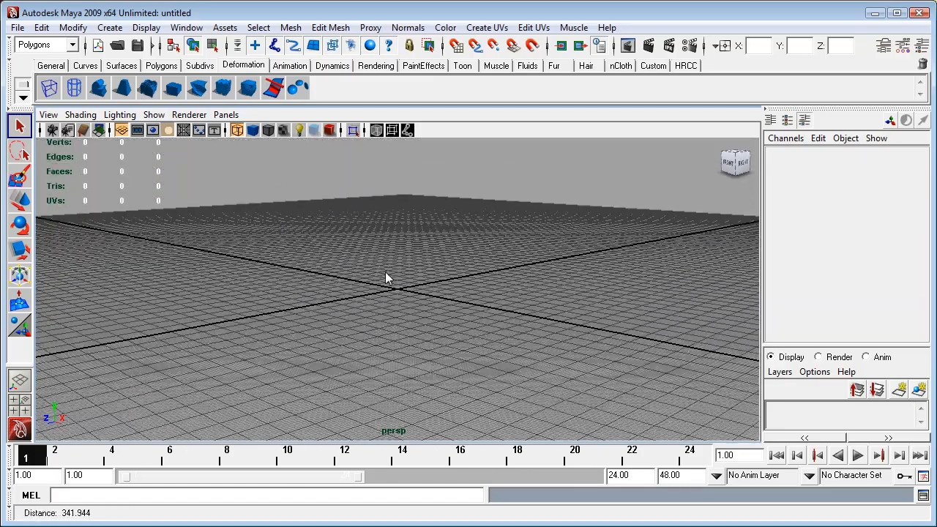
scroll(398, 278, down, 10)
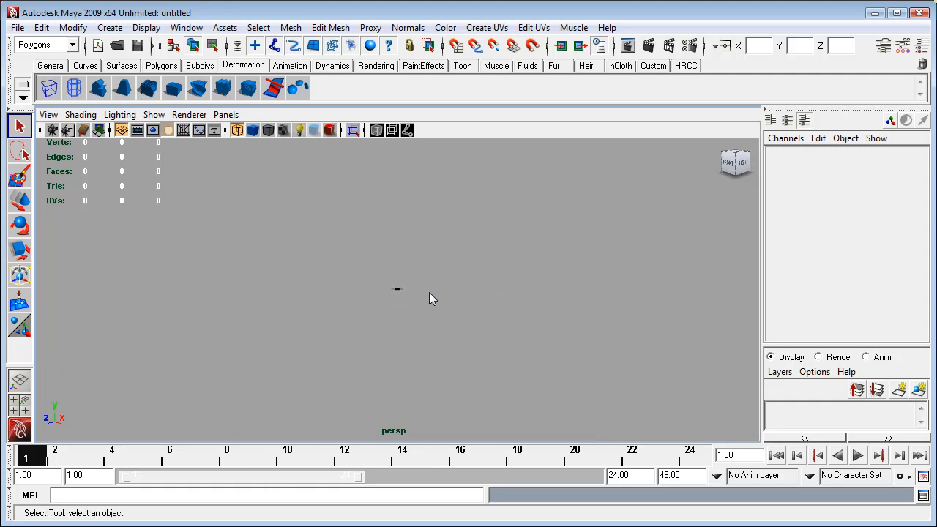
alt+drag(423, 288, 422, 320)
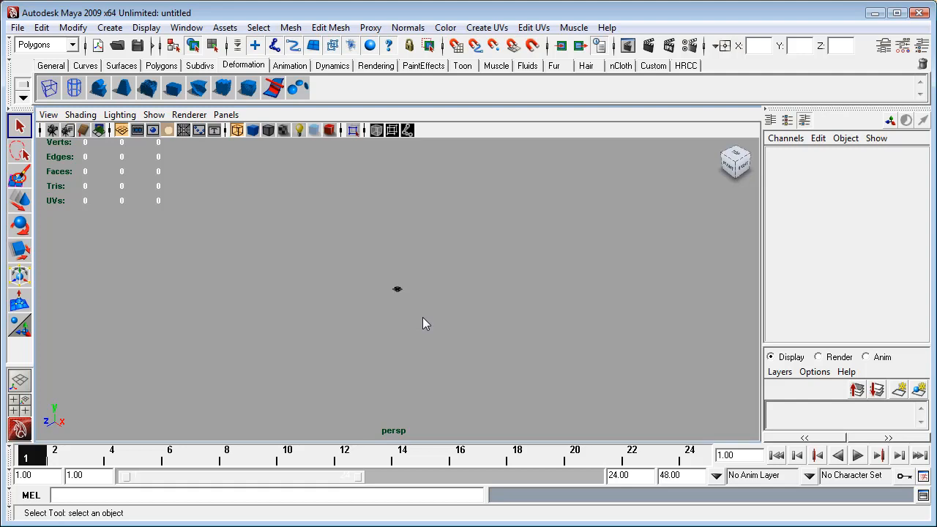
scroll(422, 324, up, 10)
scroll(422, 324, up, 3)
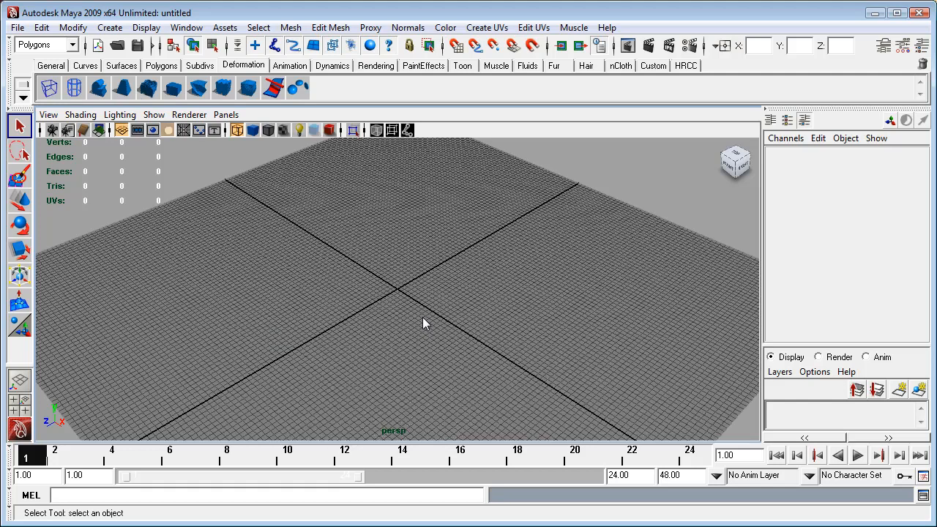
alt+drag(418, 339, 414, 326)
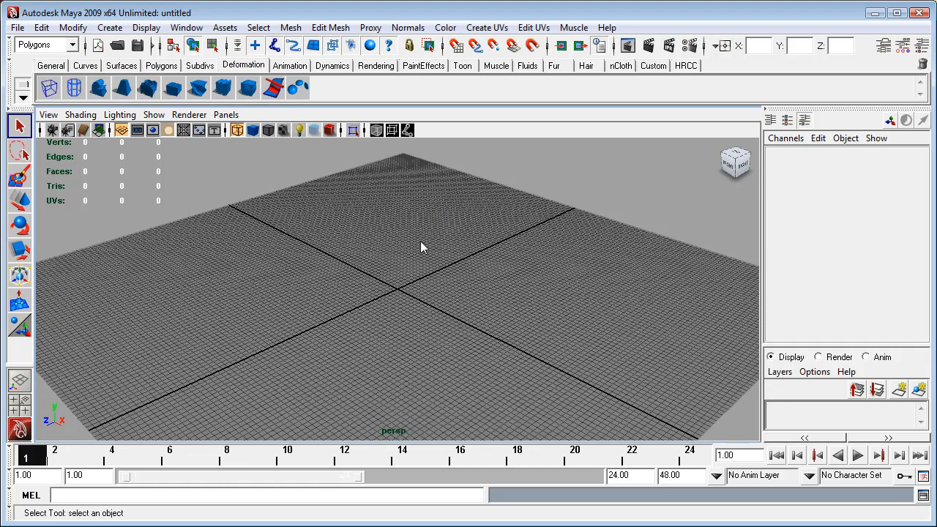
alt+drag(262, 290, 272, 291)
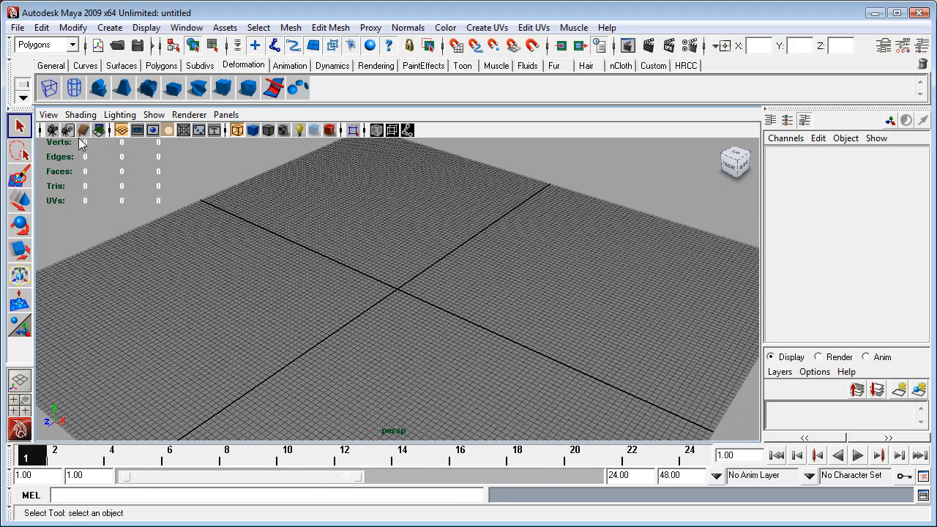
- Turn the Poly Count heads-up display off and back on
click(149, 28)
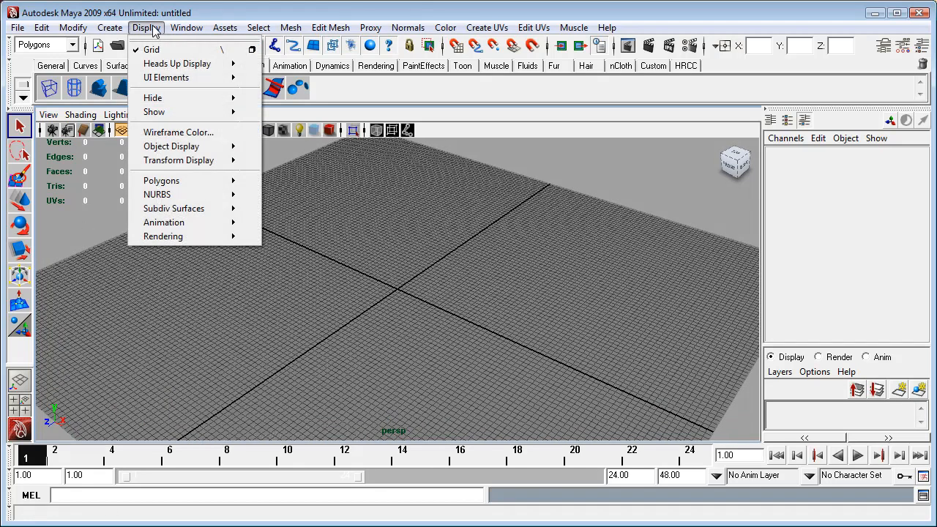
mouse_move(157, 66)
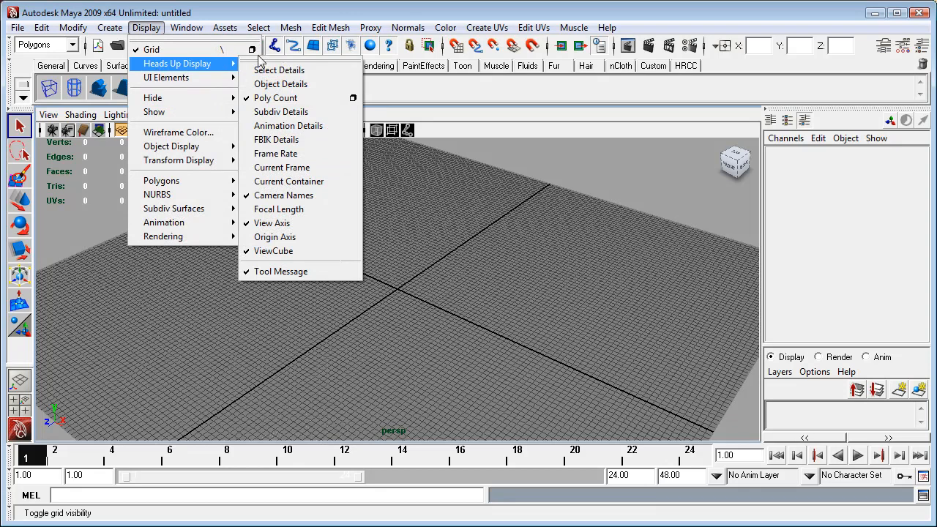
click(282, 98)
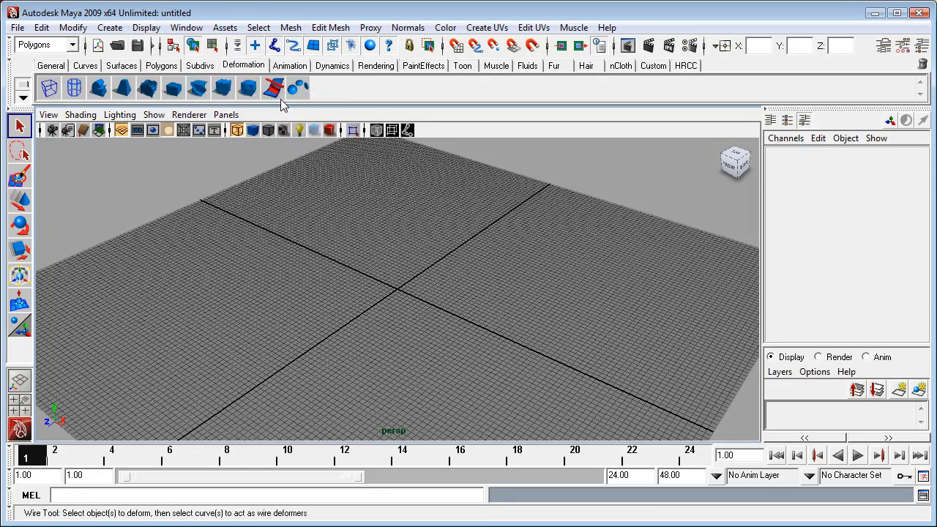
click(147, 27)
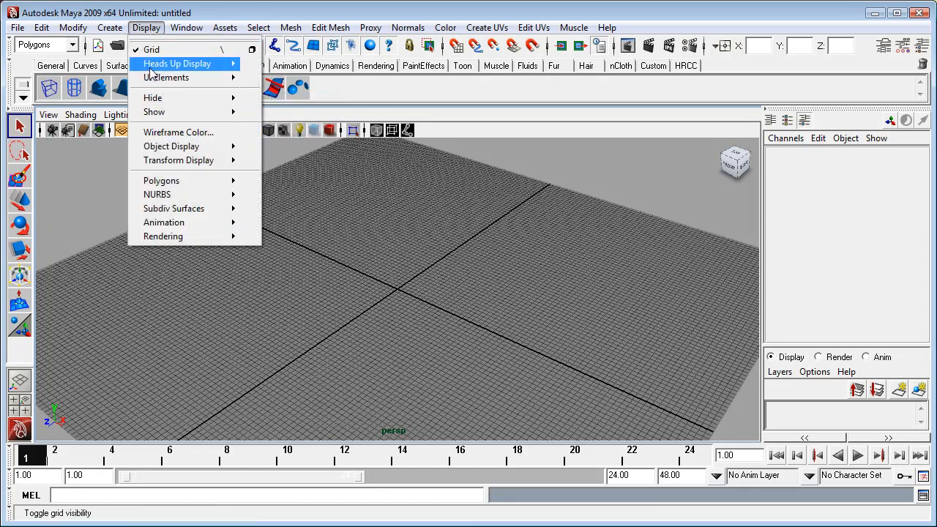
mouse_move(175, 64)
click(284, 99)
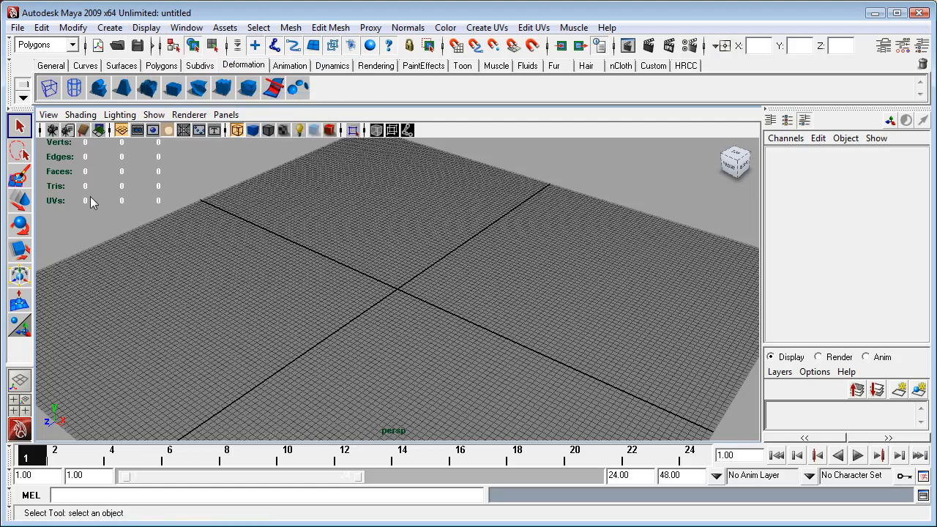
- Create a polygon cube standing on the grid near the origin, centred at about X 0.4, Y 56, Z 65
click(161, 65)
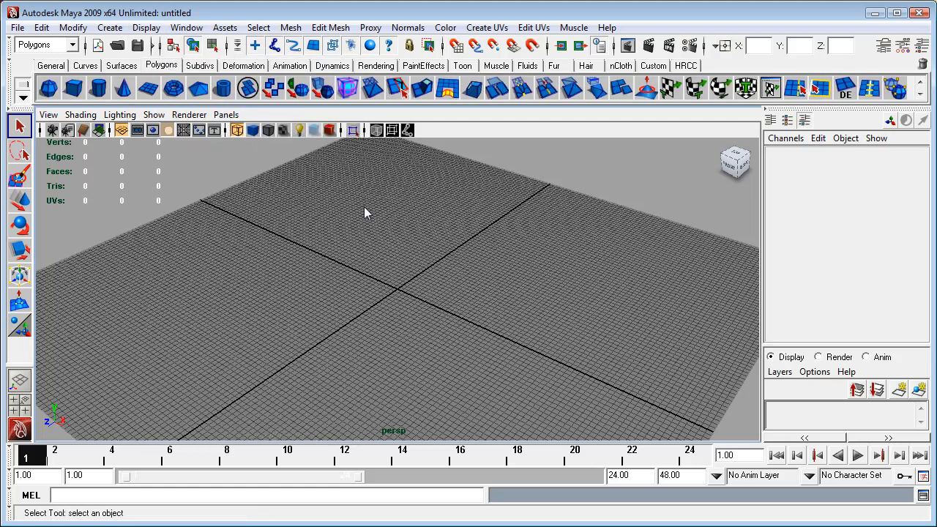
click(73, 89)
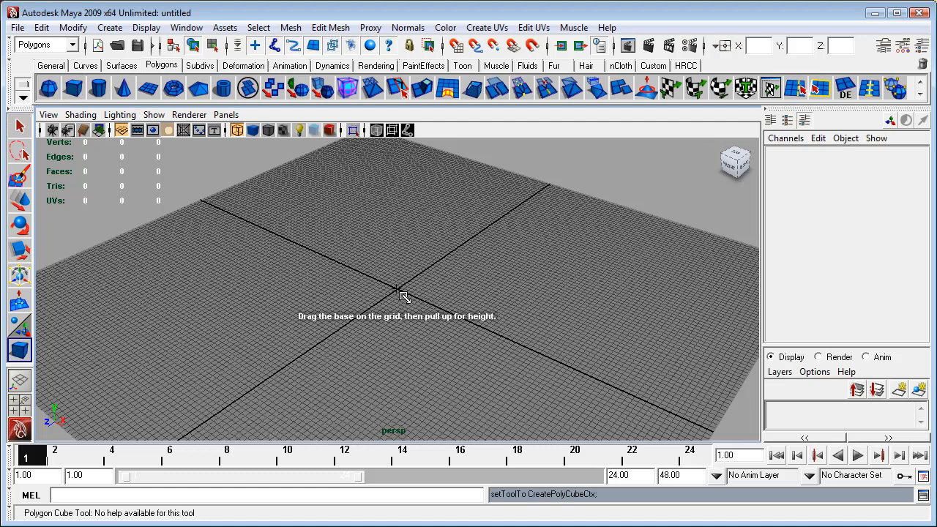
drag(366, 277, 381, 235)
alt+drag(471, 340, 313, 264)
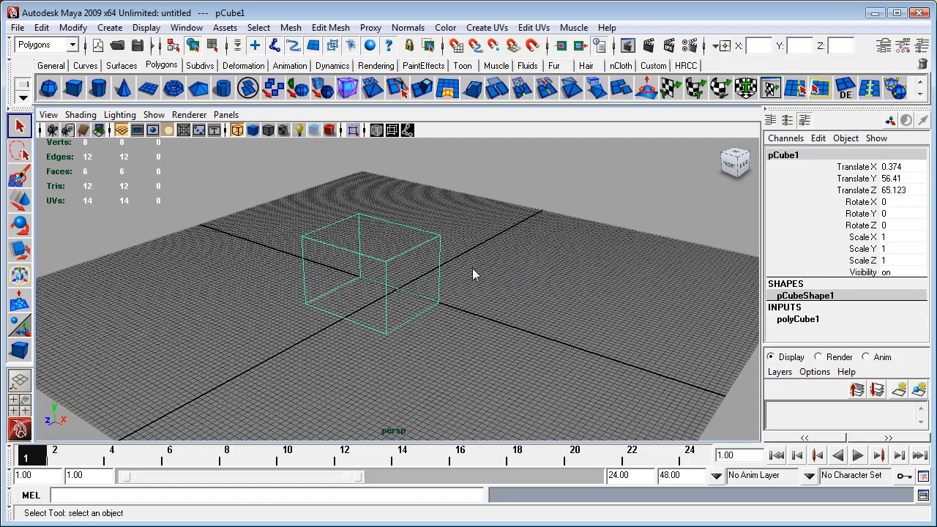
alt+drag(493, 288, 462, 294)
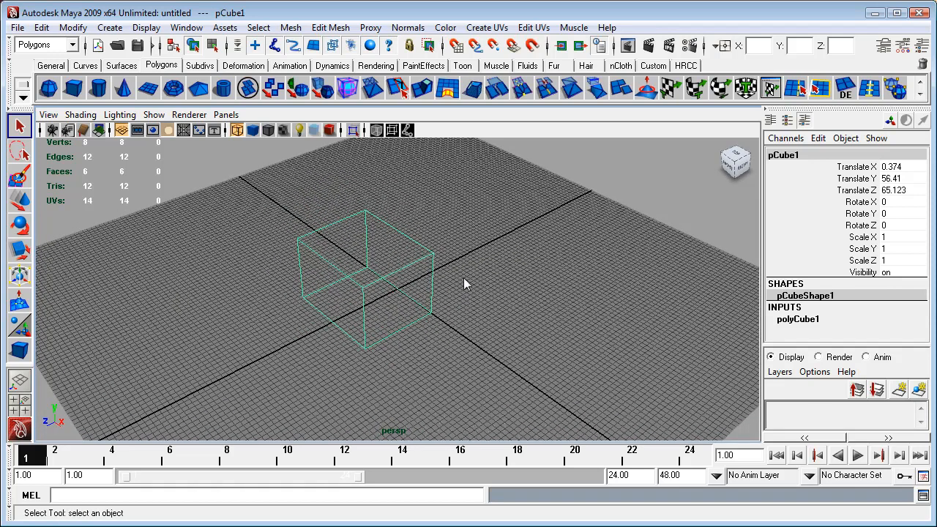
- Review the Plug-in Manager's list for the loaded and auto-load plug-ins, including ActorX.mll, and close it without changes
click(185, 27)
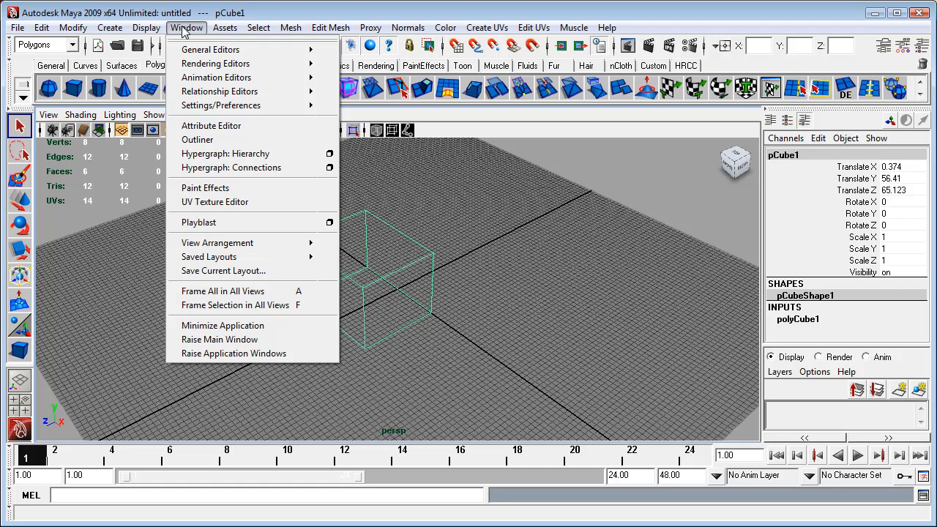
mouse_move(227, 107)
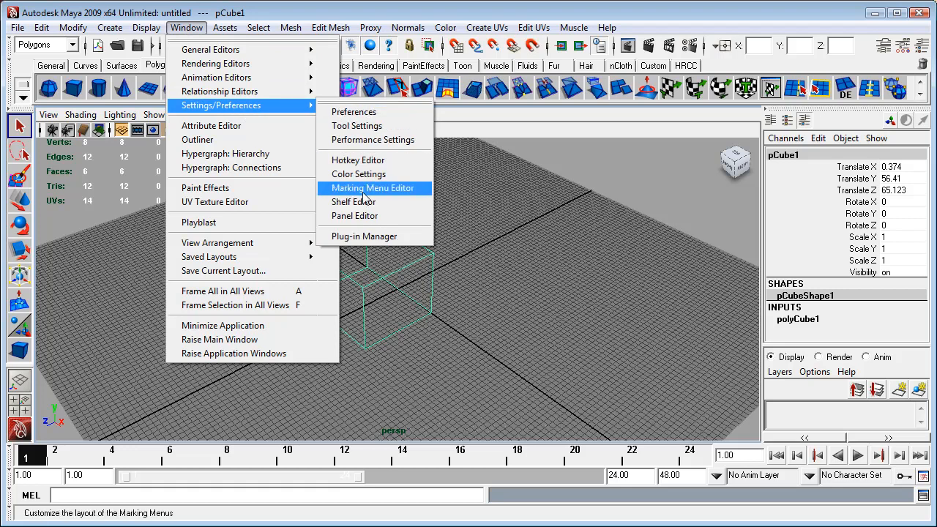
click(372, 236)
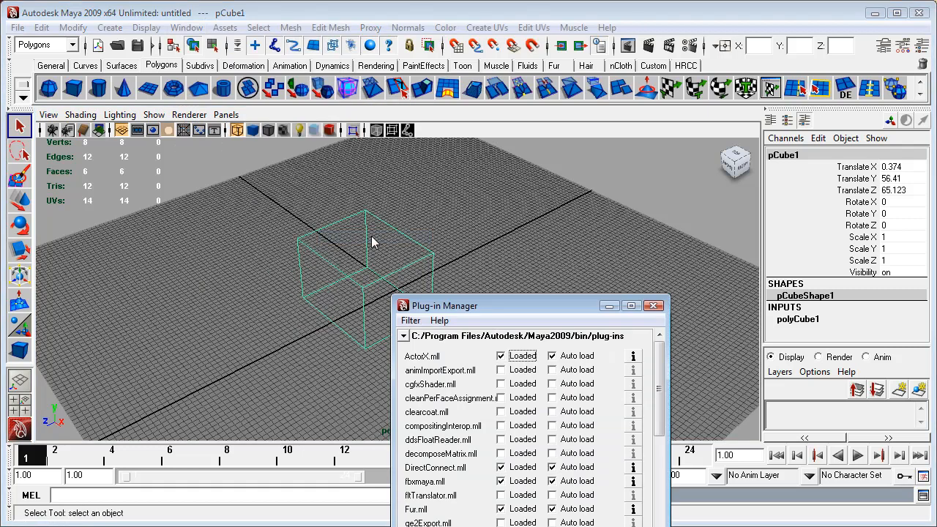
drag(663, 366, 661, 428)
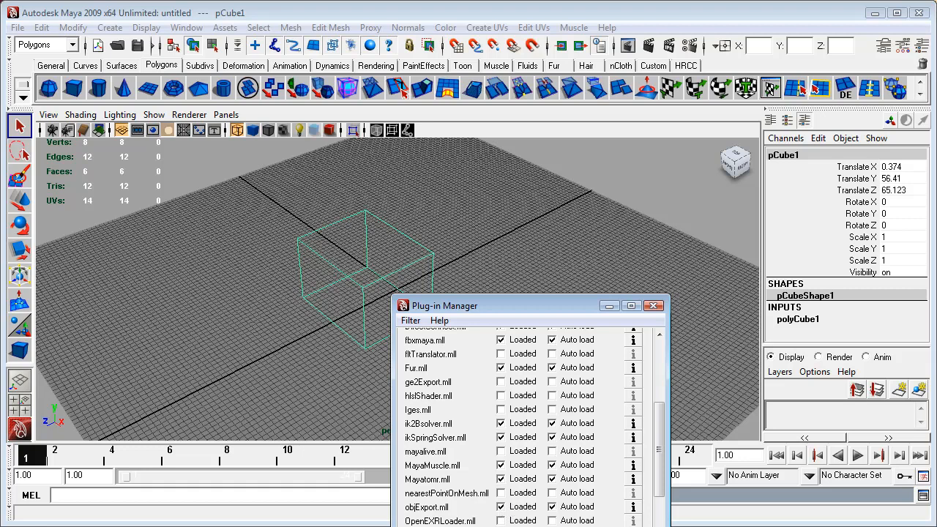
click(653, 306)
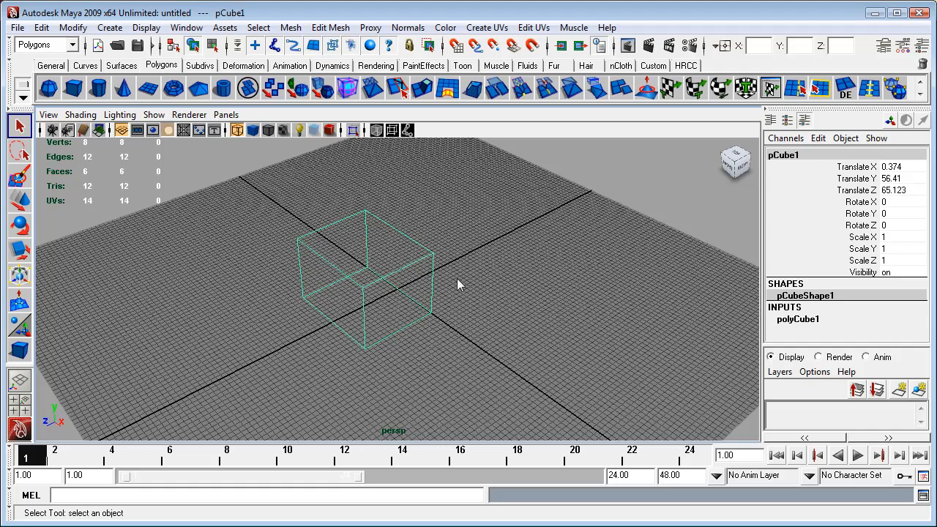
alt+drag(389, 309, 389, 290)
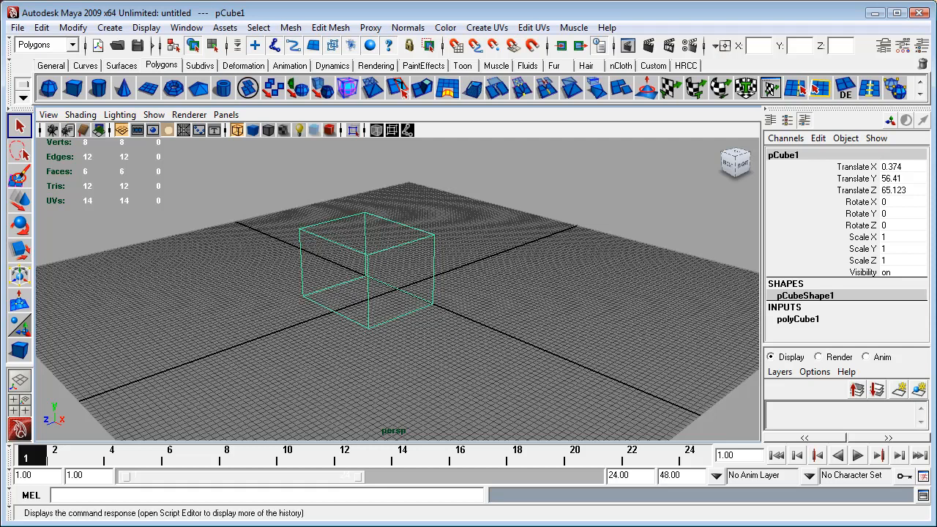
- Switch to Windows Explorer, open the ActorX folder under UDK-2010-03\Binaries, and show its contents as a list
key(alt+Tab)
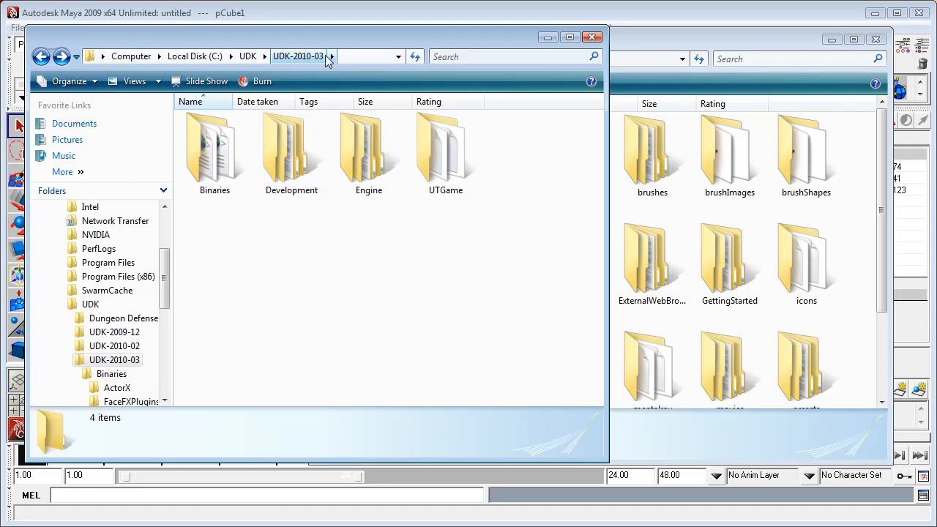
double_click(204, 154)
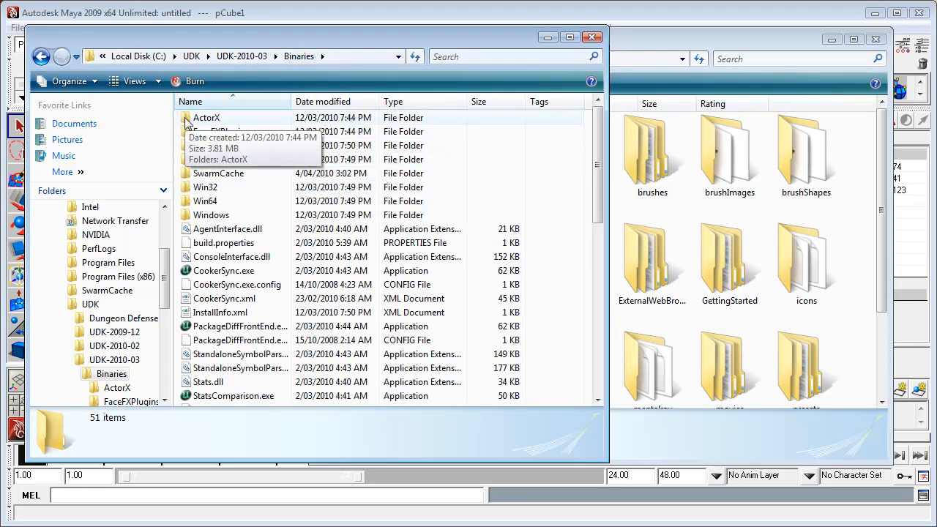
double_click(186, 120)
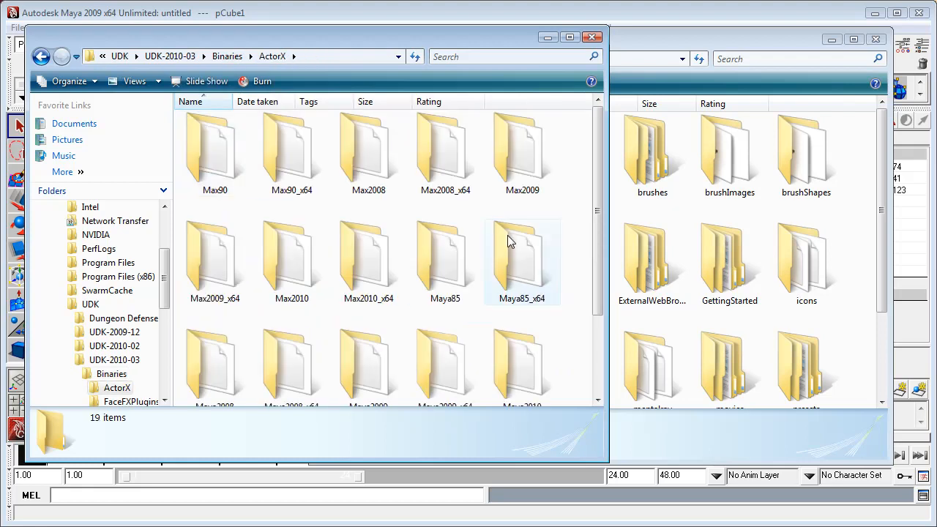
right_click(467, 208)
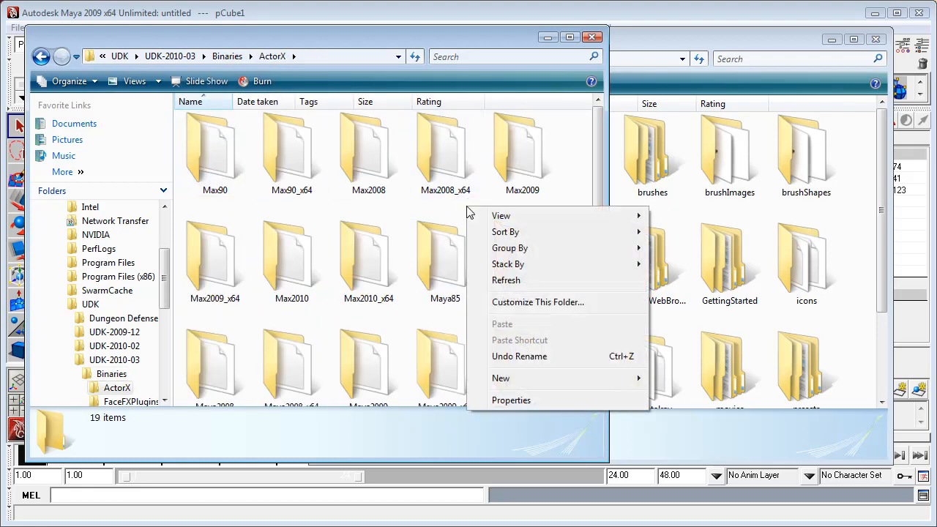
mouse_move(544, 220)
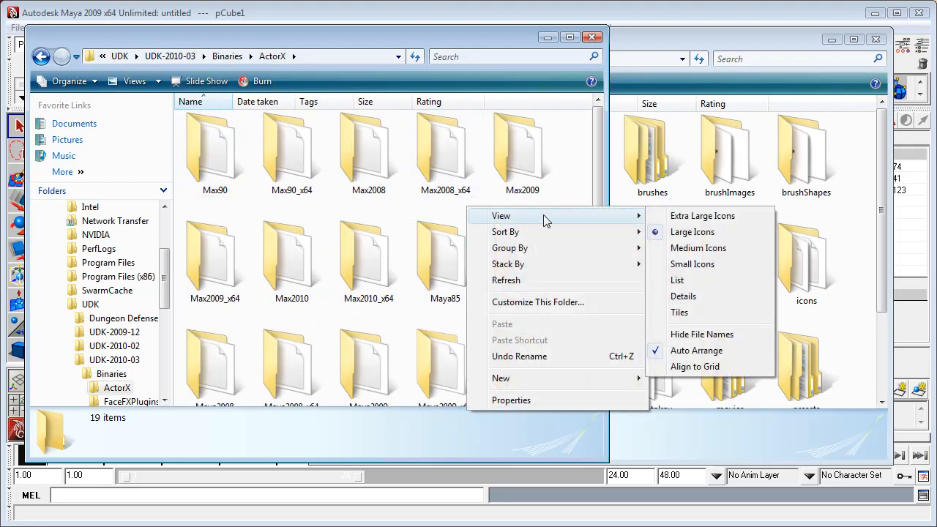
click(679, 280)
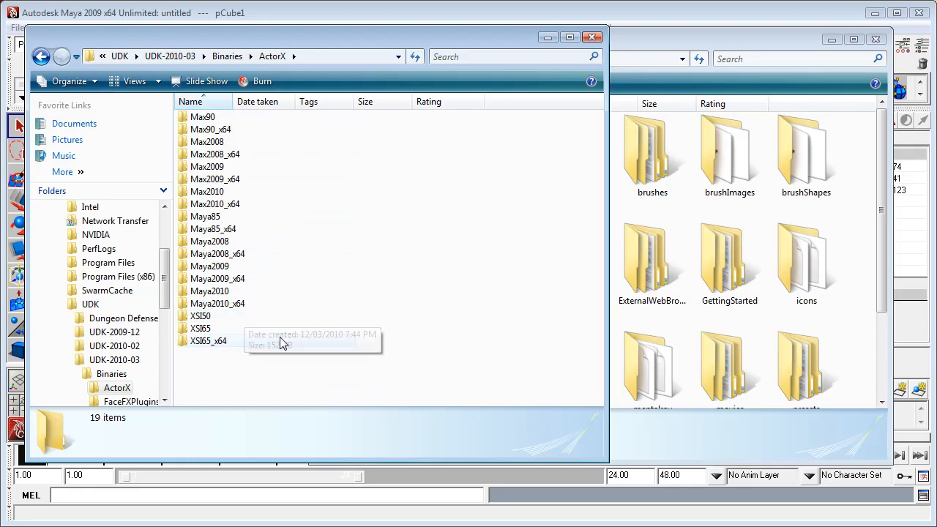
- Open the Maya2009_x64 folder of ActorX, and open Maya2009\bin\plug-ins in the other Explorer window
click(221, 281)
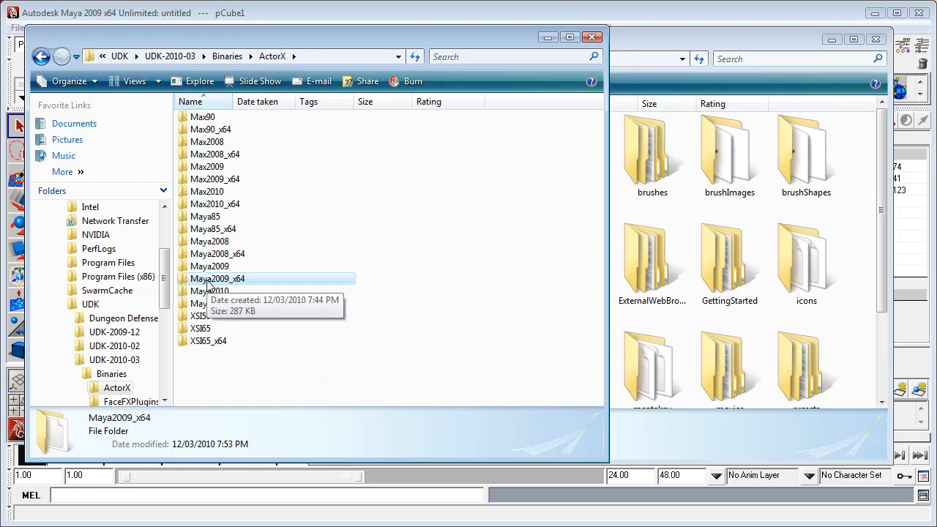
double_click(210, 279)
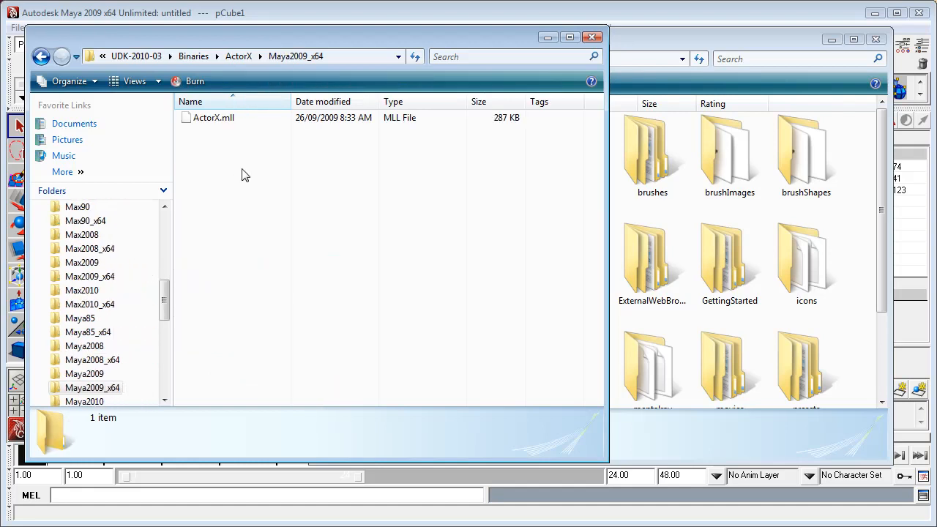
click(701, 44)
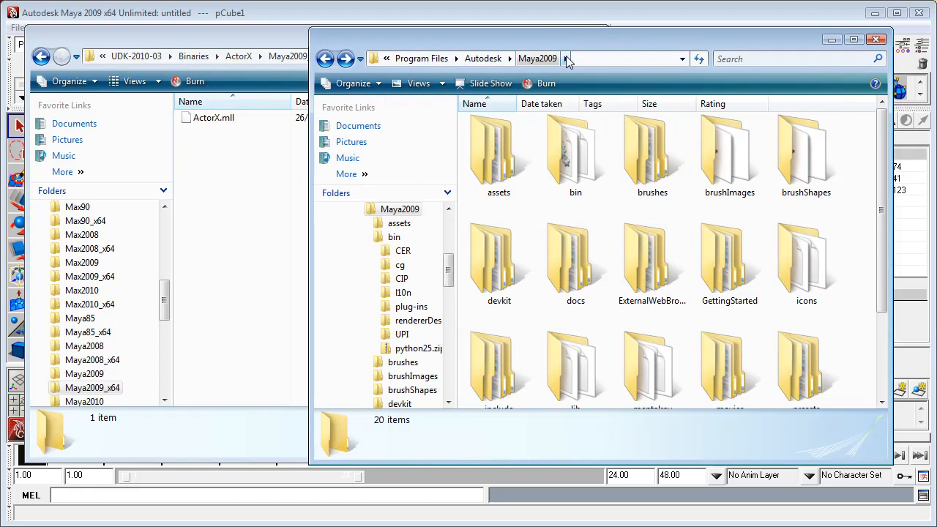
double_click(572, 165)
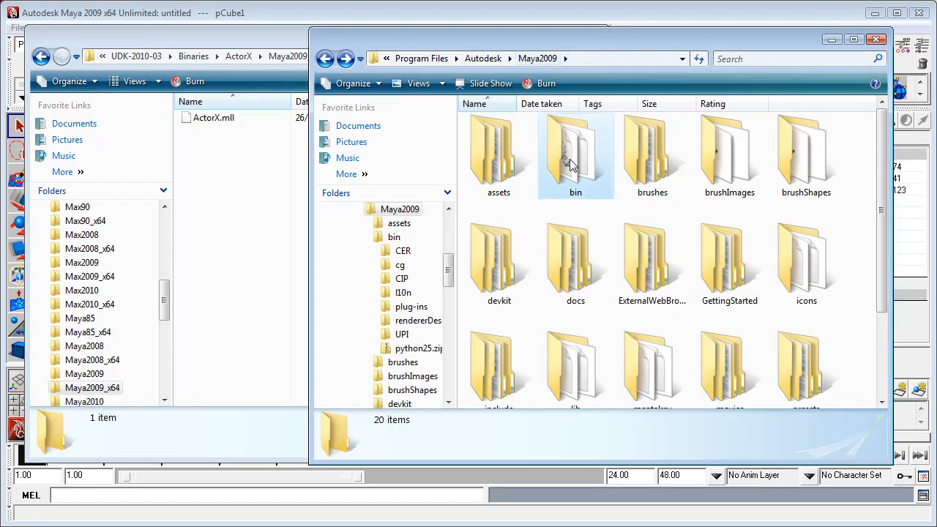
drag(881, 130, 881, 377)
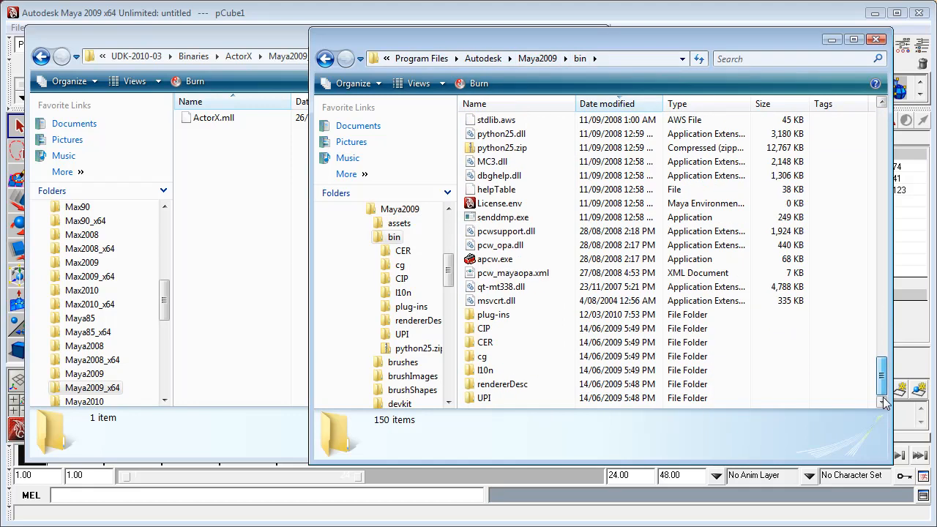
double_click(487, 316)
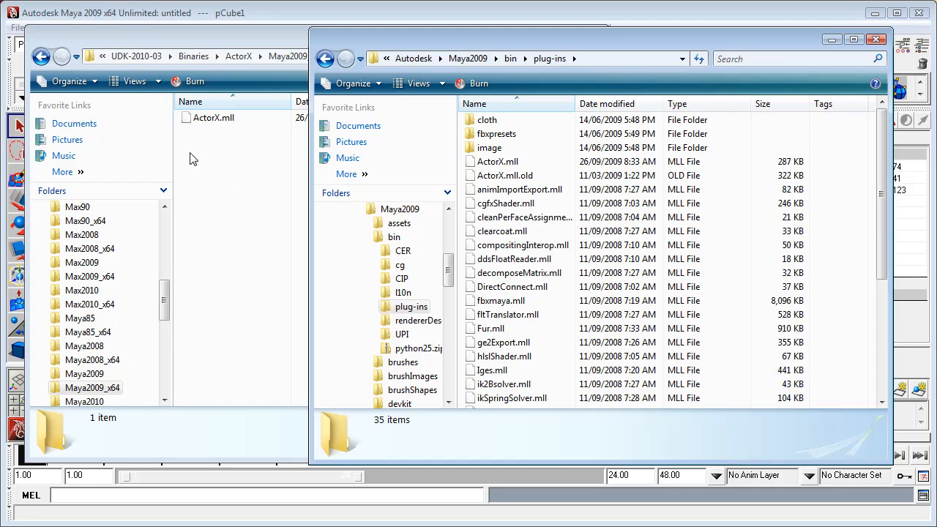
- Try to copy ActorX.mll from the Maya2009_x64 folder into Maya's plug-ins folder, and delete the stray duplicate
drag(187, 120, 521, 169)
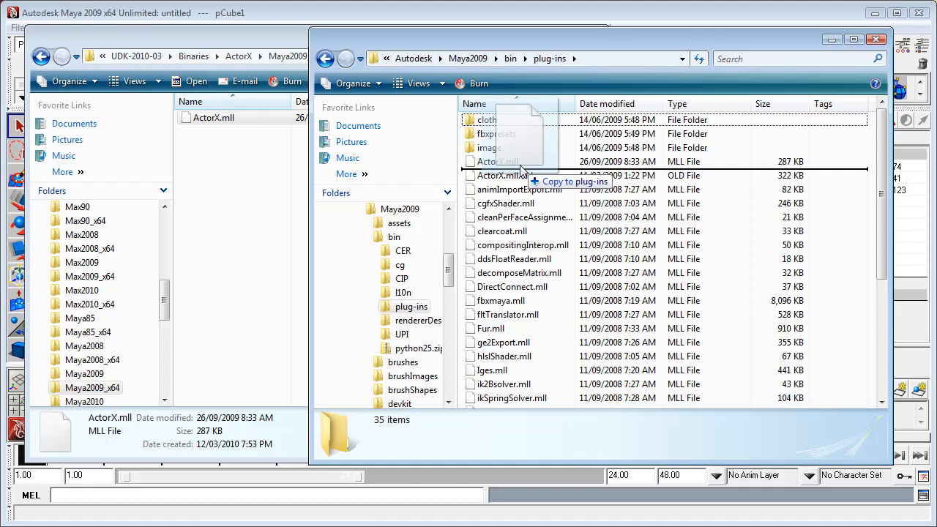
ctrl+drag(521, 169, 232, 205)
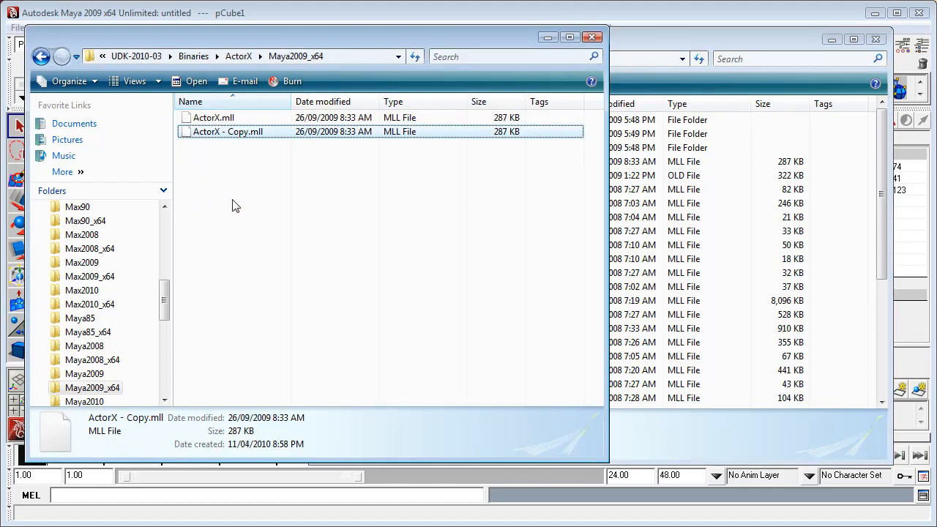
right_click(232, 134)
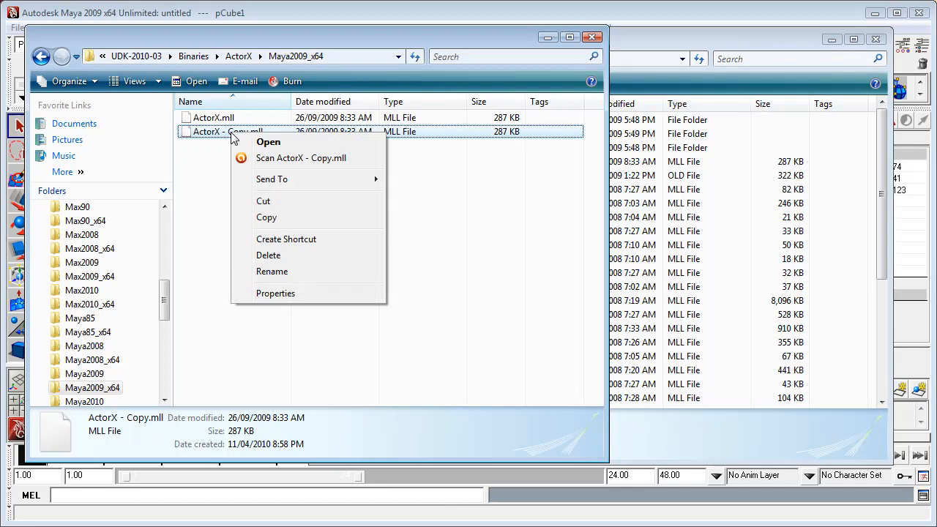
click(306, 253)
click(526, 429)
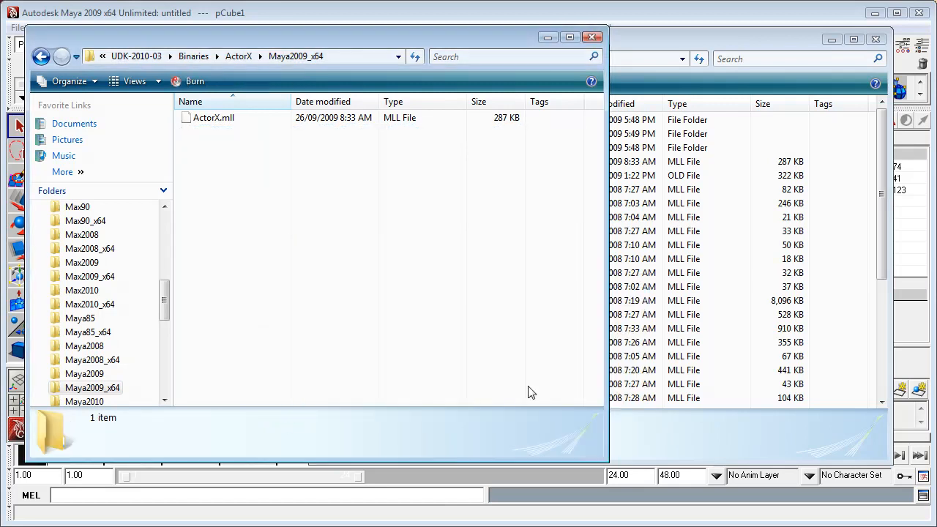
- Switch back to Maya and check the Loaded and Auto load settings of ActorX.mll in the Plug-in Manager
click(674, 40)
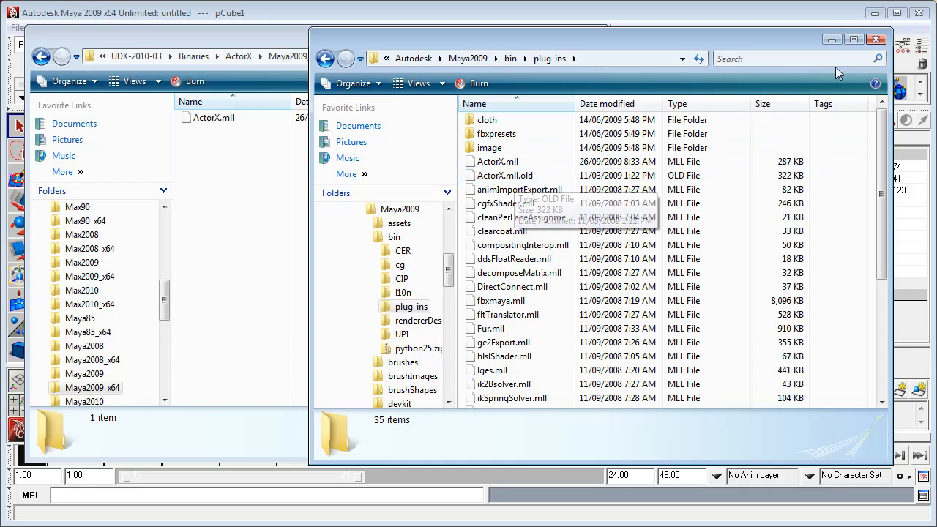
click(693, 16)
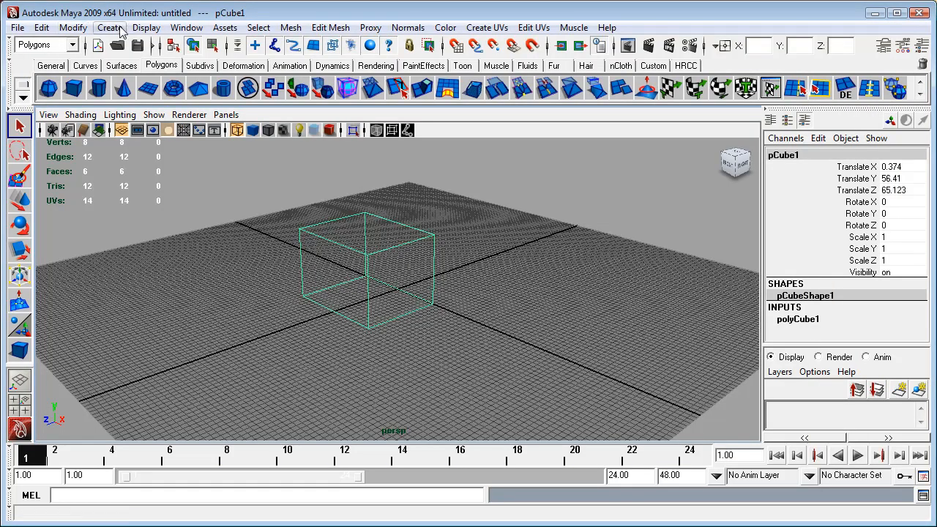
click(185, 28)
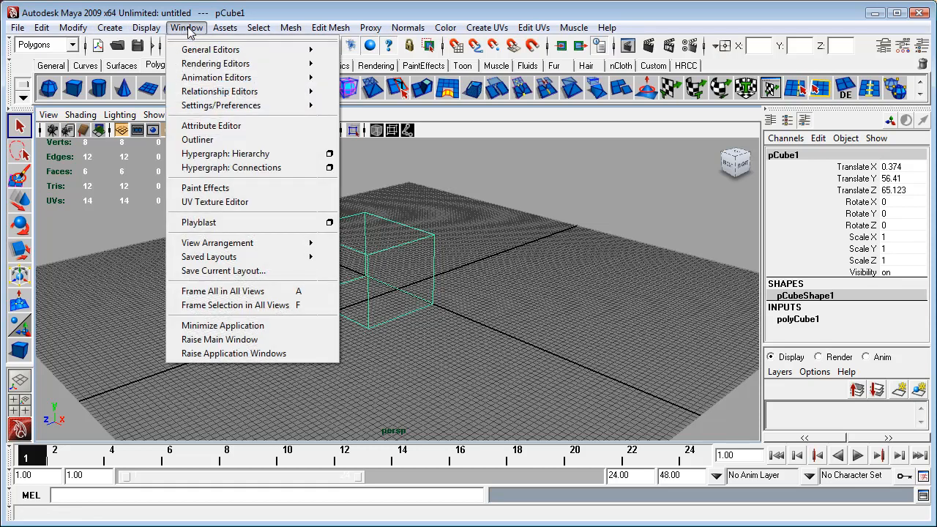
mouse_move(248, 107)
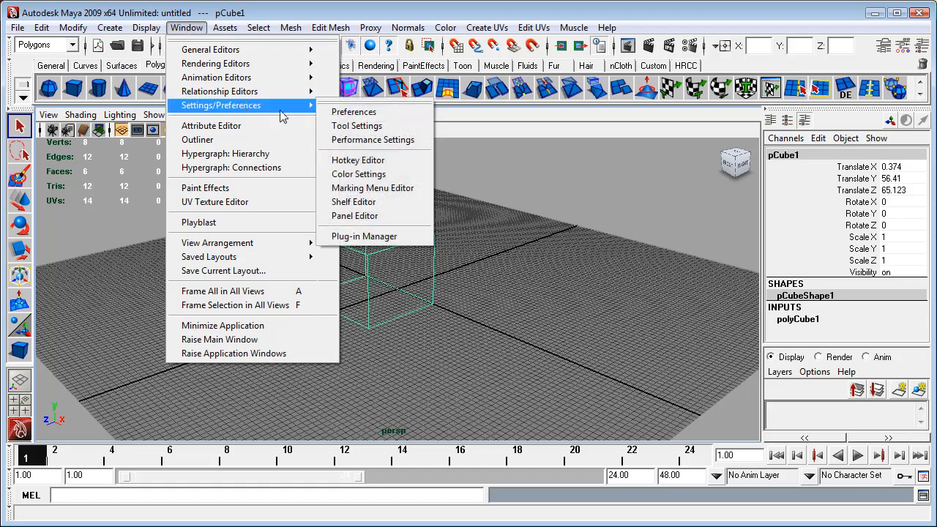
click(356, 238)
drag(659, 423, 655, 331)
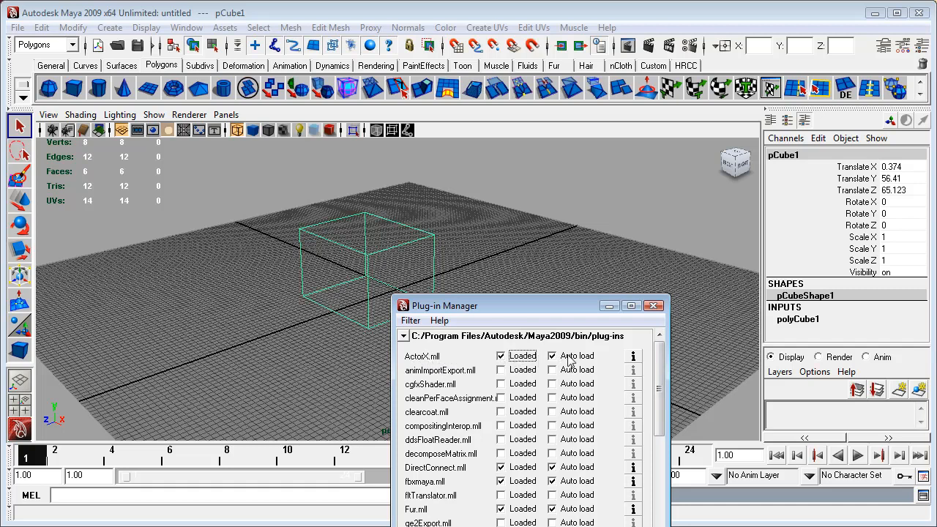
click(655, 307)
- Display the cube in smooth shaded mode in the perspective view
alt+drag(439, 309, 465, 311)
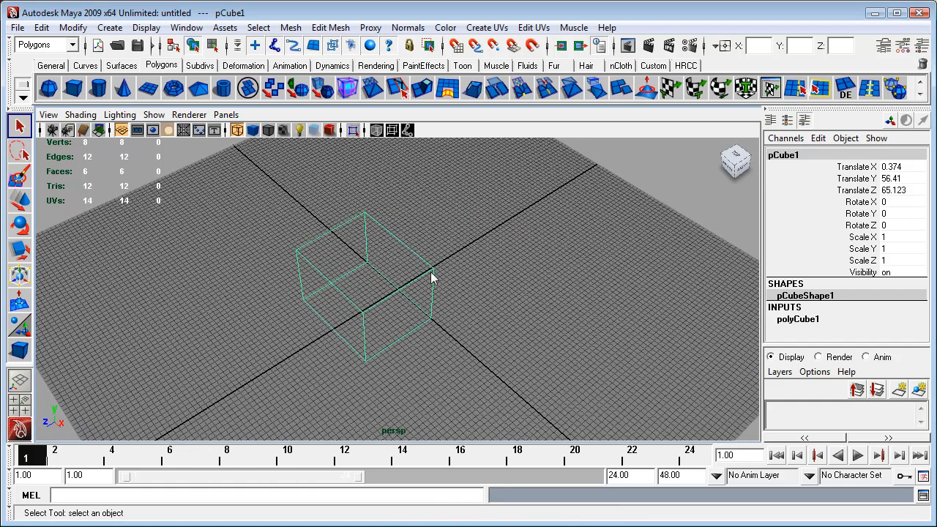
key(5)
mouse_move(463, 340)
alt+mouse_down()
mouse_move(445, 335)
mouse_move(455, 324)
alt+mouse_up()
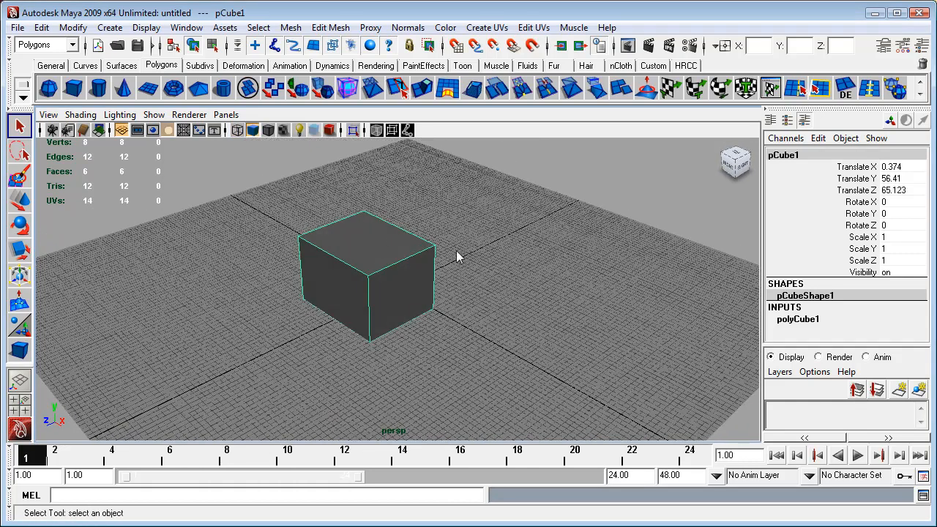
- Run the MEL command axmesh to view the ActorX static mesh exporter's options, and close it without exporting
click(136, 495)
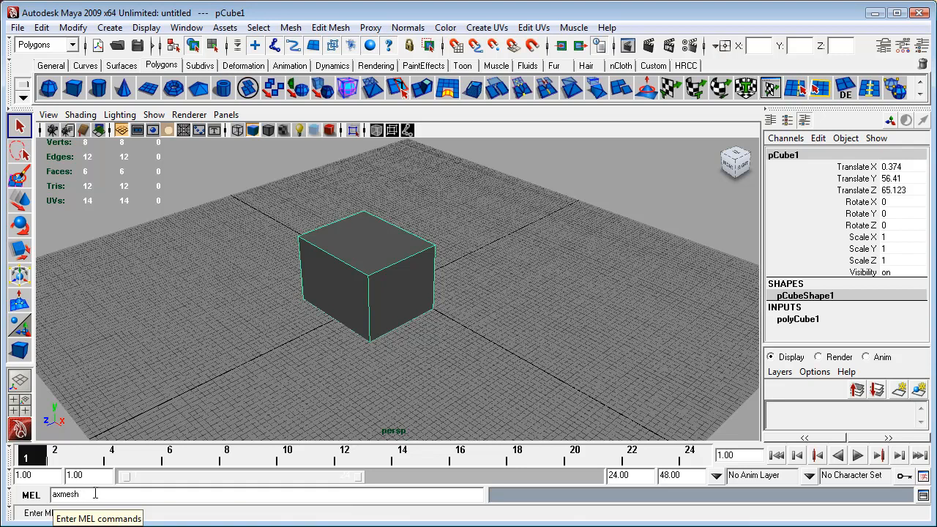
key(Return)
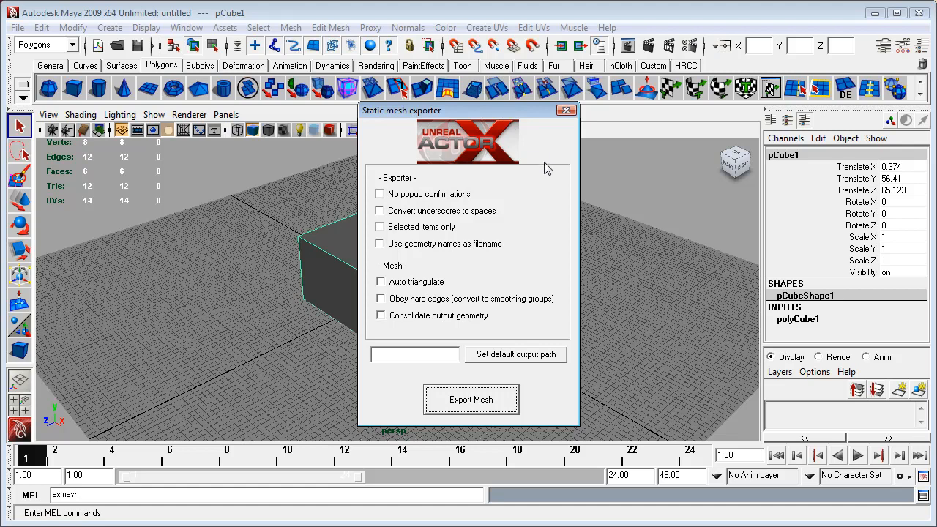
click(566, 110)
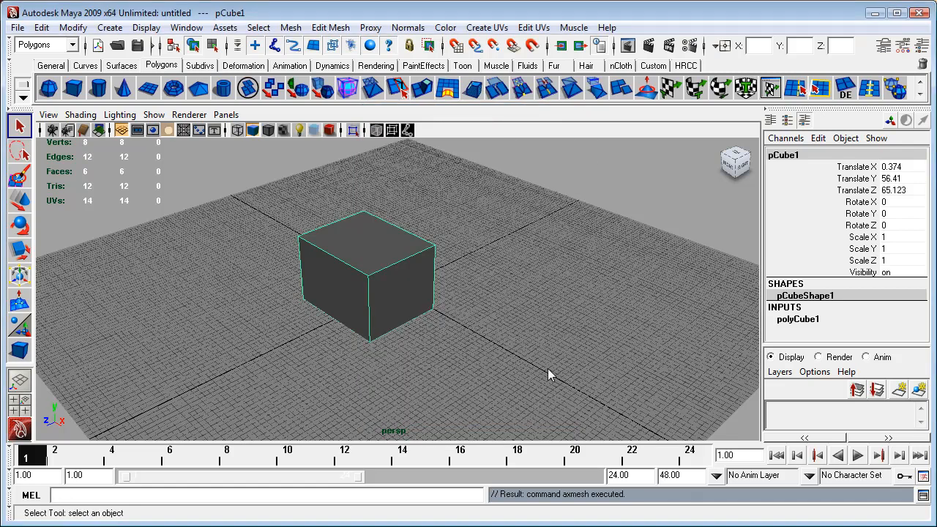
mouse_move(512, 320)
alt+mouse_down()
mouse_move(542, 317)
mouse_move(503, 321)
alt+mouse_up()
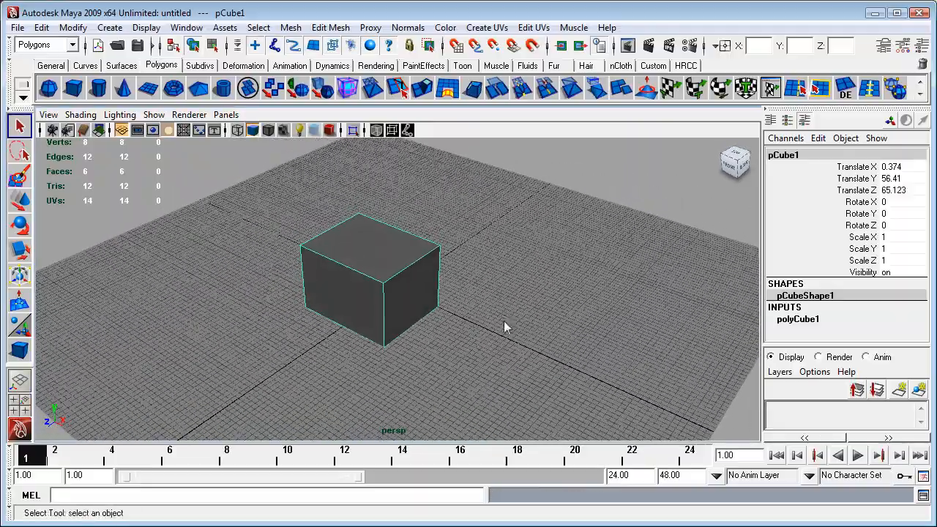